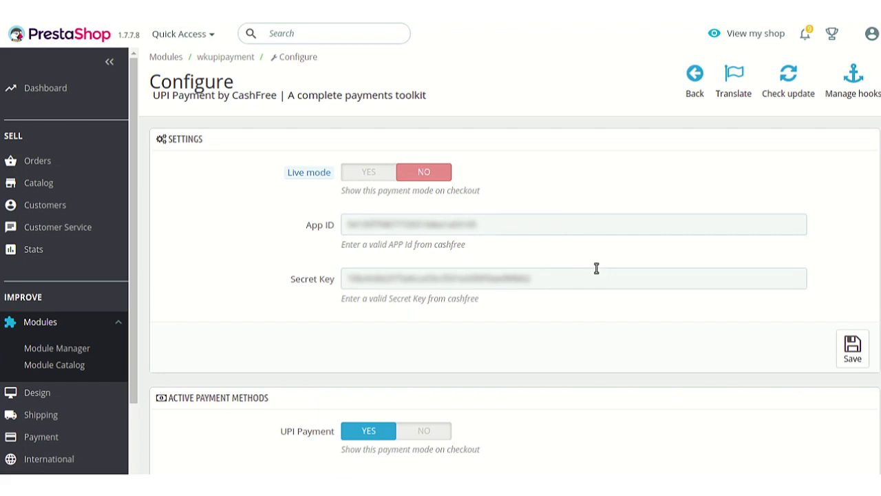
pyautogui.scroll(-3, 569, 240)
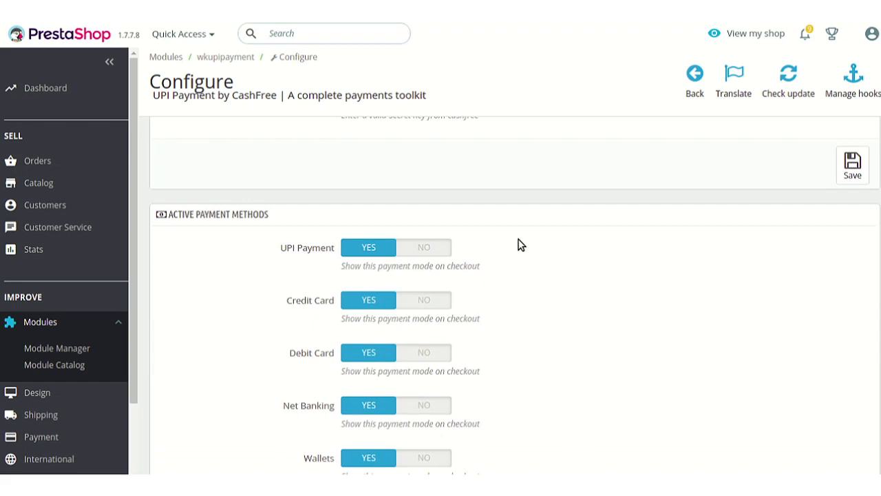
pyautogui.scroll(-1, 520, 245)
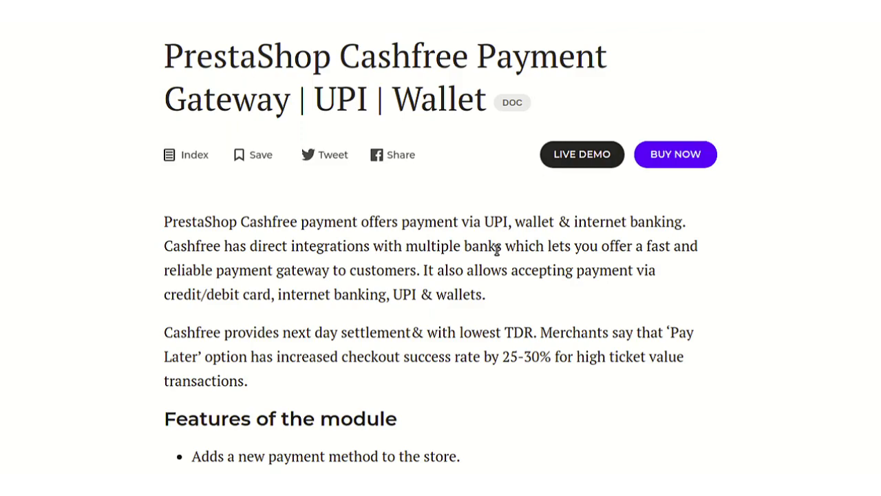
# Step: Scroll the Webkul Cashfree documentation down to its 'Steps to acquire keys' section
pyautogui.scroll(-8, 476, 272)
pyautogui.scroll(-3, 477, 273)
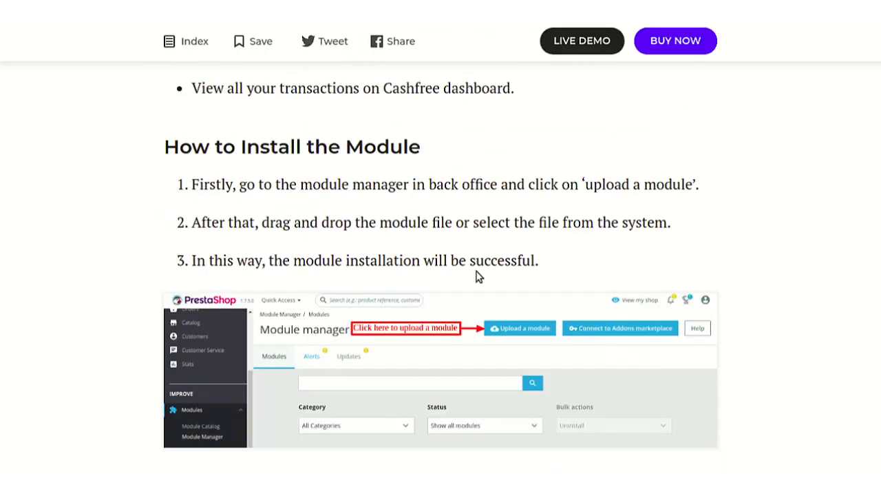
pyautogui.scroll(-12, 479, 276)
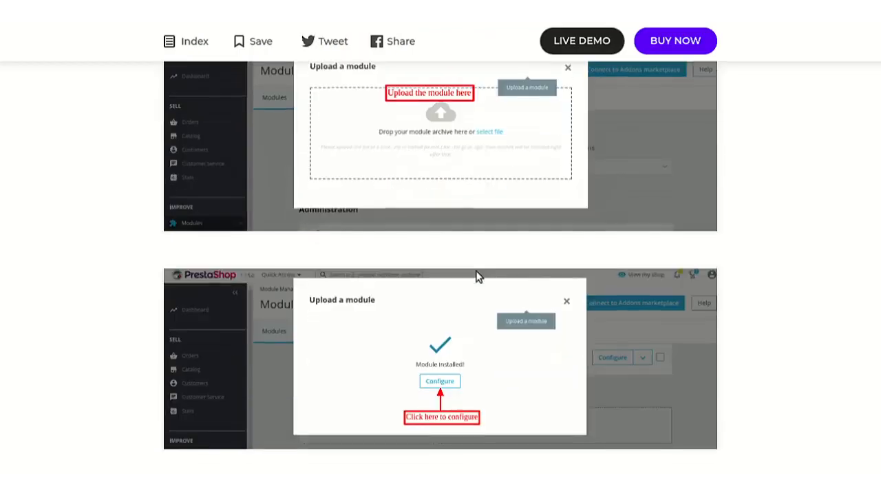
pyautogui.scroll(-20, 479, 276)
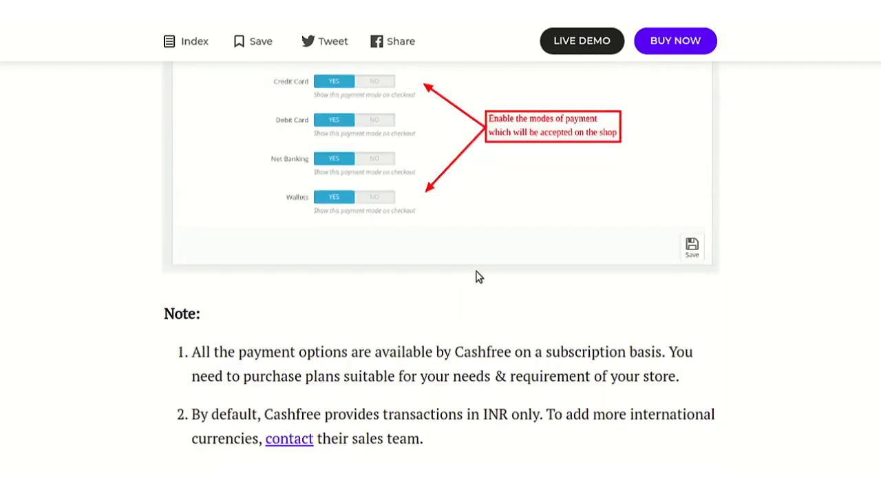
pyautogui.scroll(-7, 404, 267)
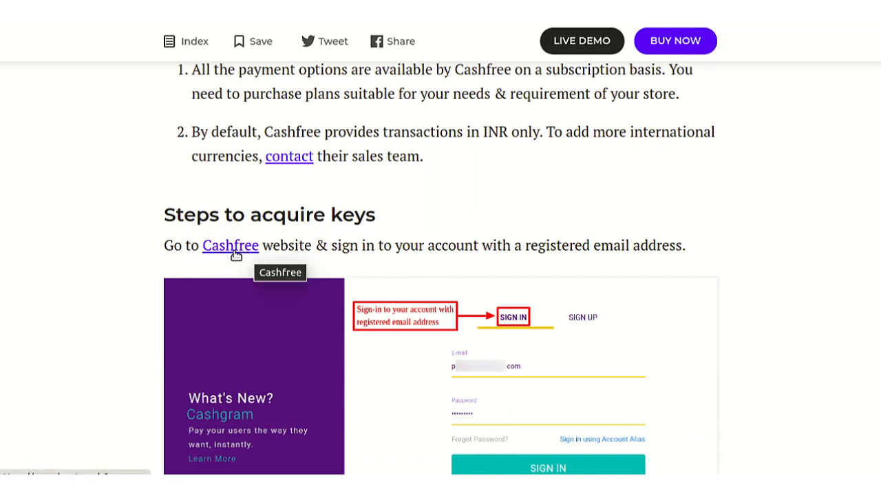
# Step: On the Cashfree merchant sign-in page, paste the account password and tick 'I'm not a robot'
pyautogui.click(235, 252)
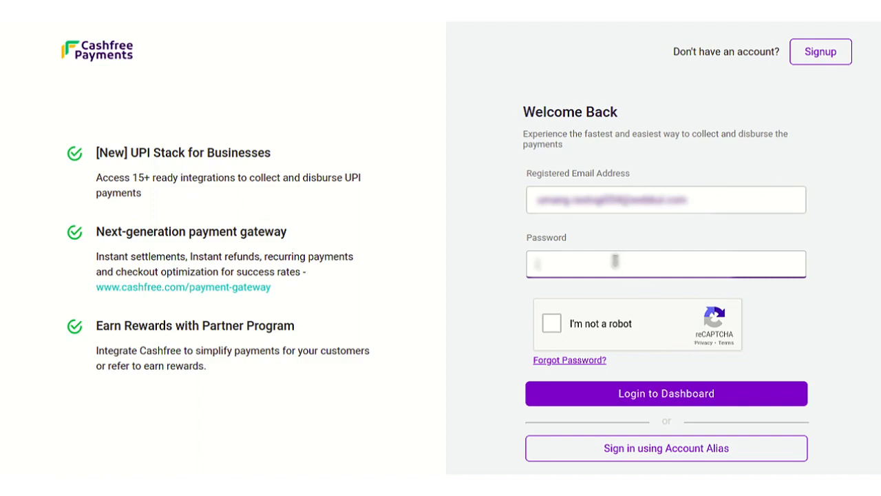
pyautogui.hotkey('ctrl', 'v')
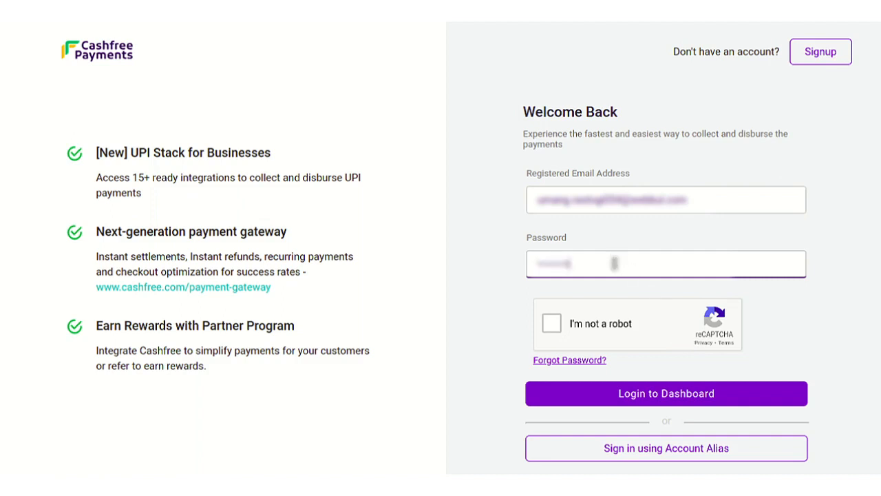
pyautogui.click(551, 325)
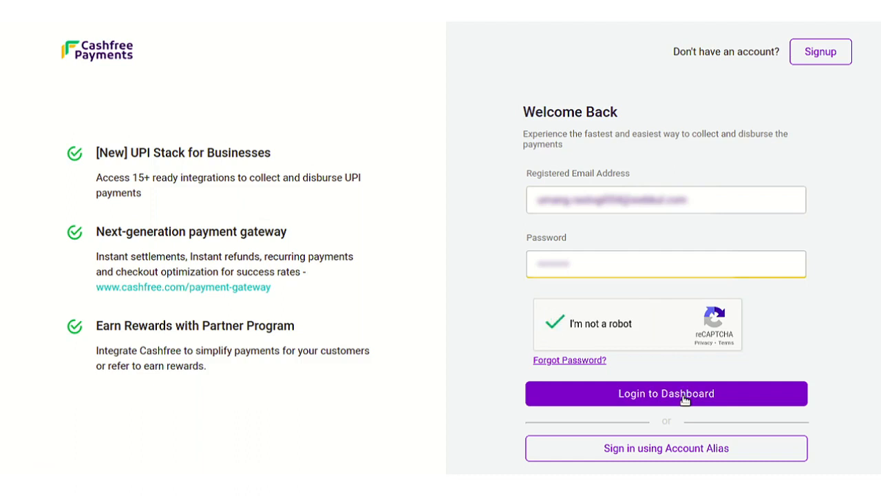
# Step: Log in to Cashfree and enter the Payment Gateway 'Try Test Environment' dashboard
pyautogui.click(683, 400)
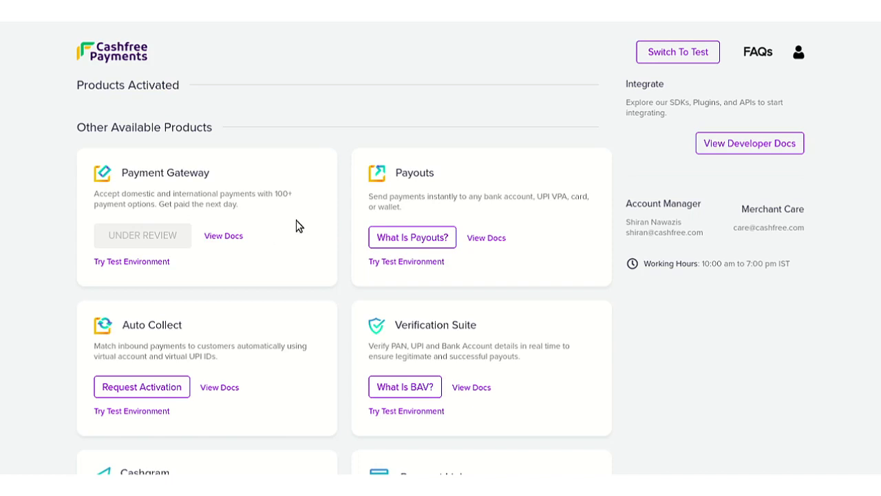
pyautogui.click(140, 260)
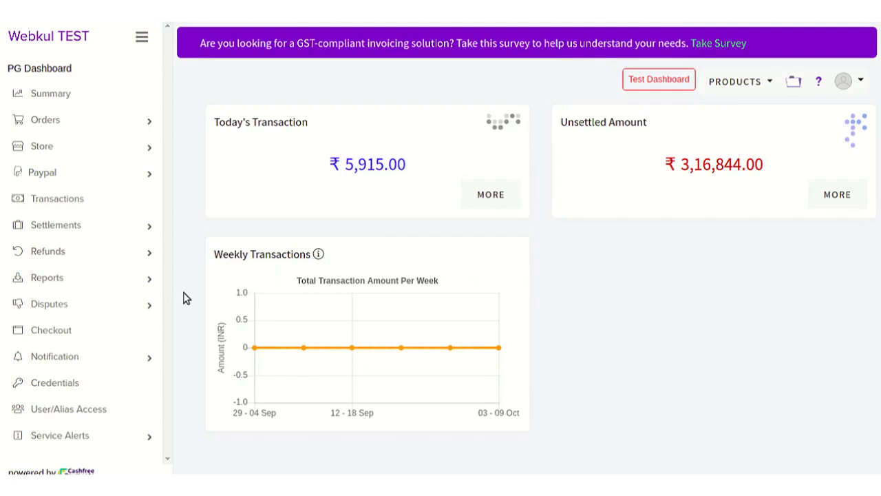
# Step: On the Credentials page, use GET CREDENTIALS to reveal the Test App ID and Secret Key
pyautogui.click(112, 387)
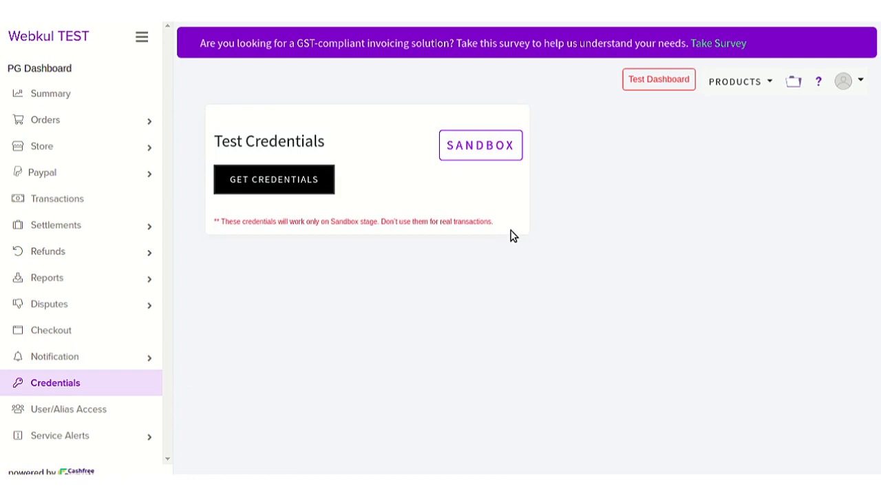
pyautogui.click(303, 181)
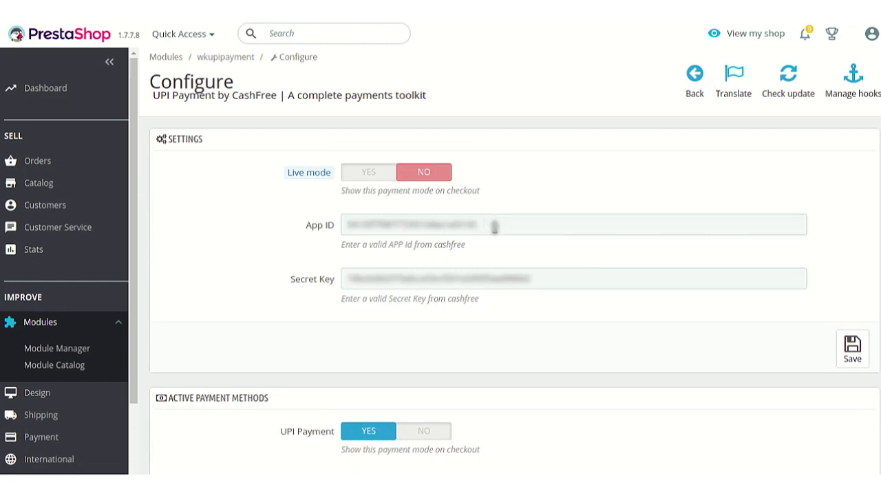
# Step: Save the CashFree module settings with the test keys and Live mode off
pyautogui.click(852, 352)
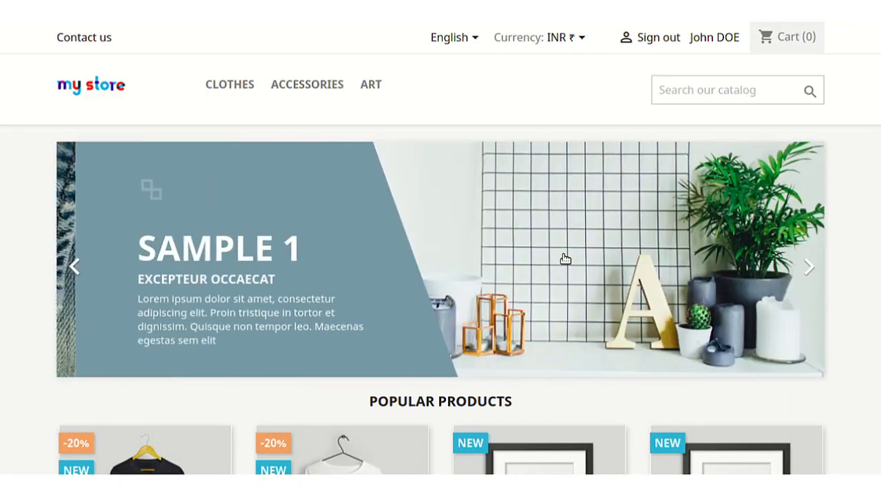
pyautogui.scroll(-3, 468, 321)
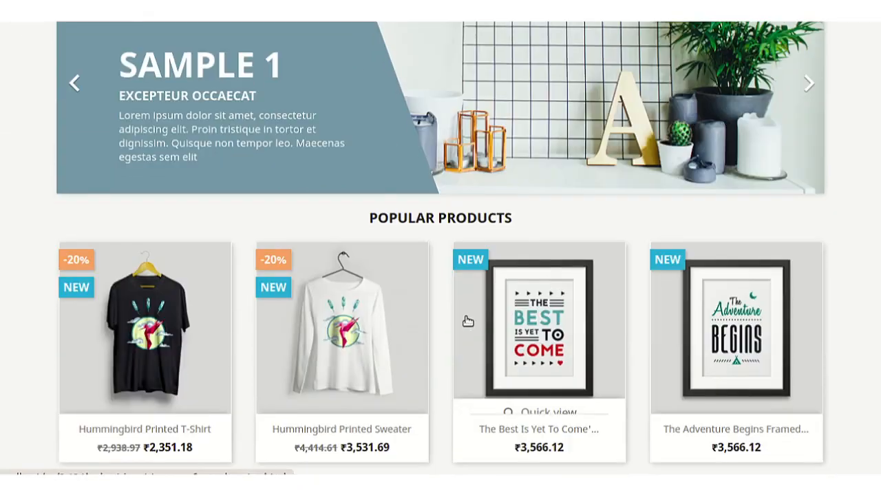
# Step: Add the Hummingbird Printed Sweater to the cart and proceed to checkout
pyautogui.click(376, 312)
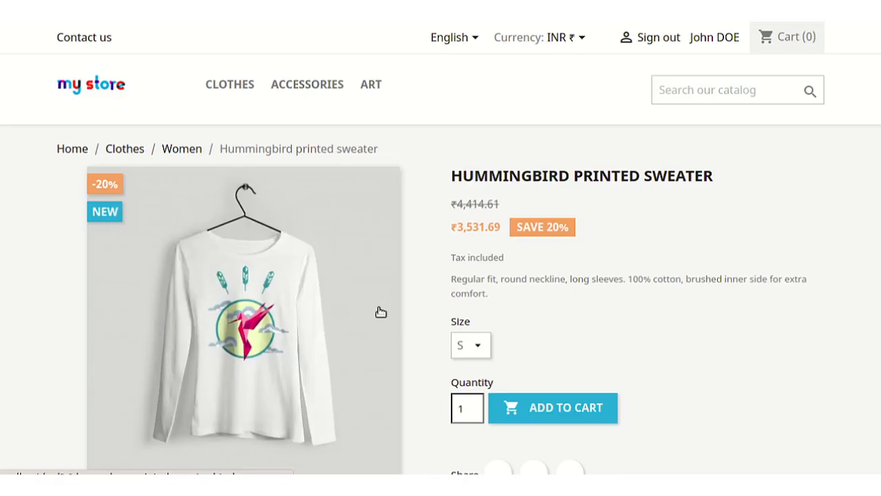
pyautogui.click(579, 417)
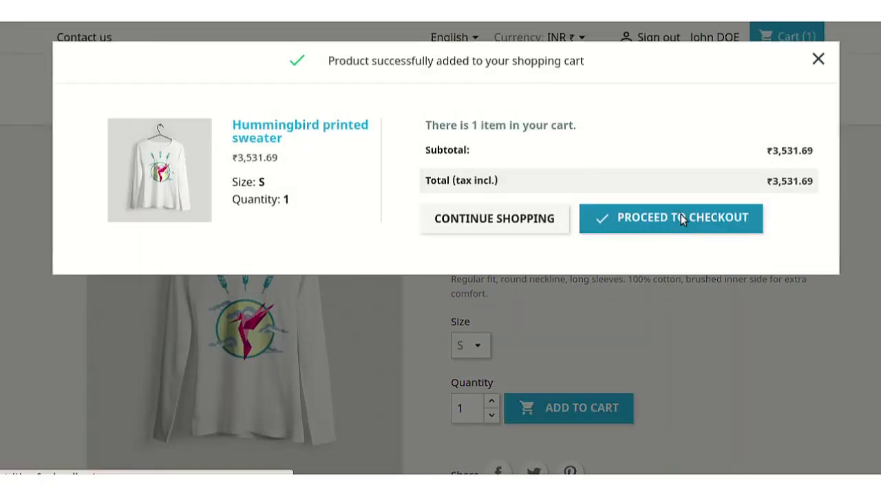
pyautogui.click(681, 218)
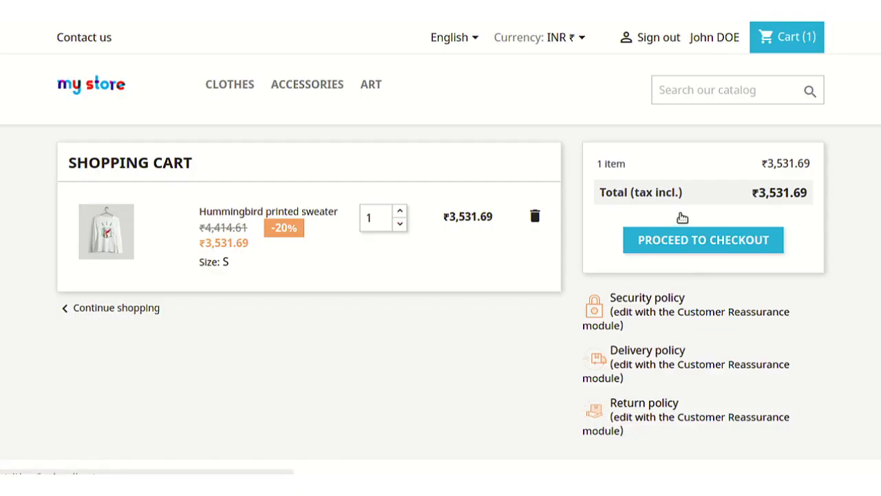
pyautogui.click(702, 243)
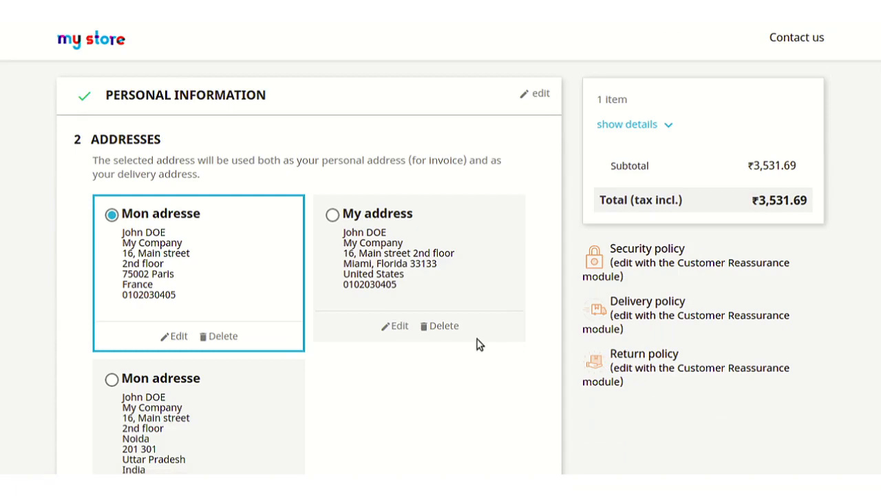
# Step: Choose the Noida delivery address and confirm the shipping method
pyautogui.scroll(-3, 269, 352)
pyautogui.click(142, 189)
pyautogui.click(460, 398)
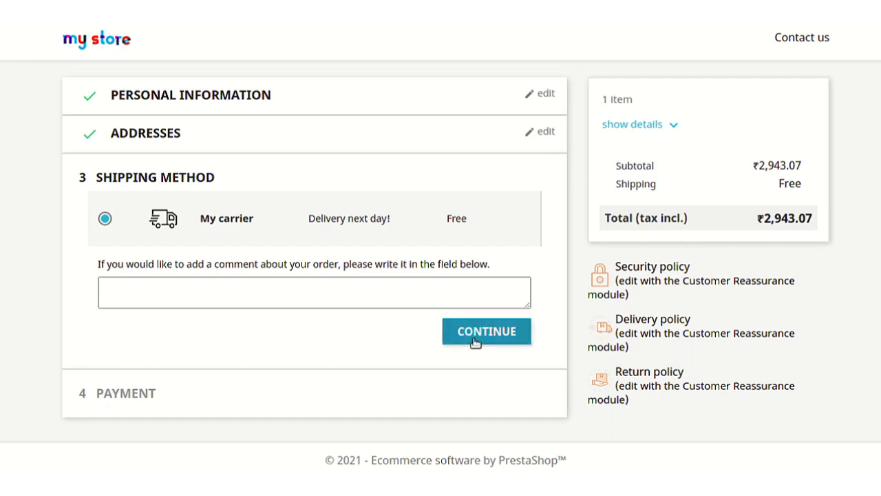
pyautogui.click(475, 343)
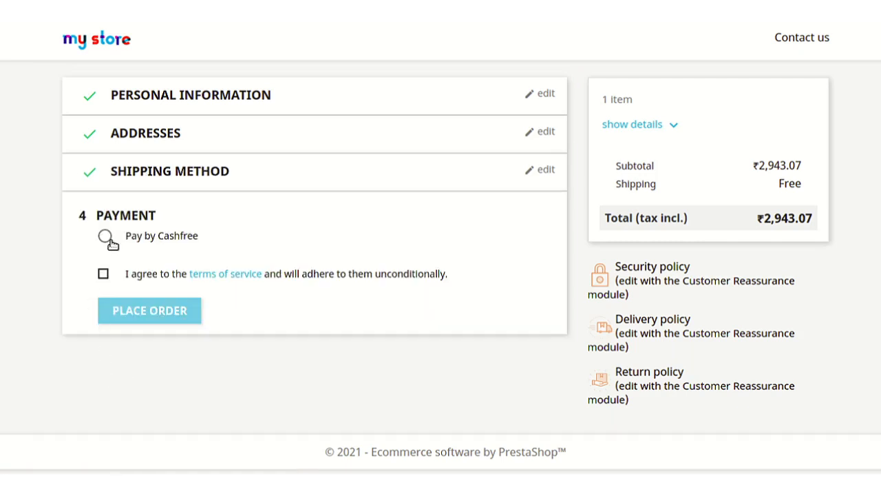
# Step: Select Pay by Cashfree, enter the phone number, accept the terms and place the order
pyautogui.click(105, 236)
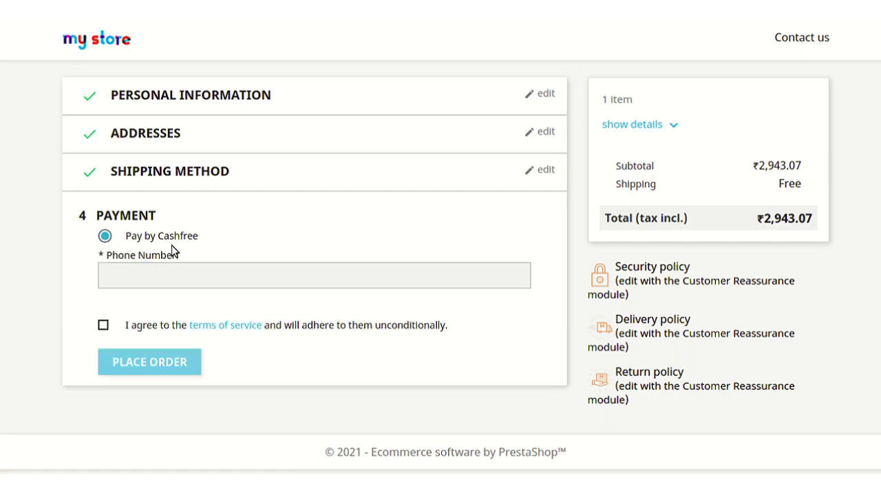
pyautogui.click(250, 272)
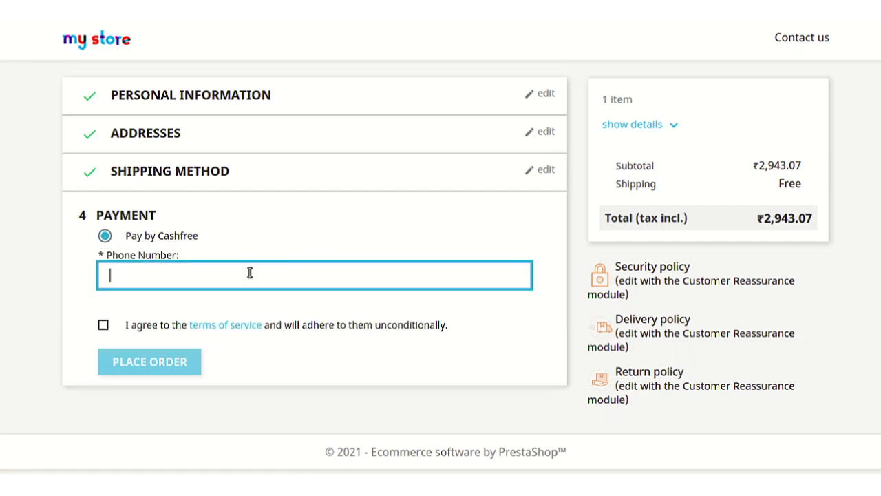
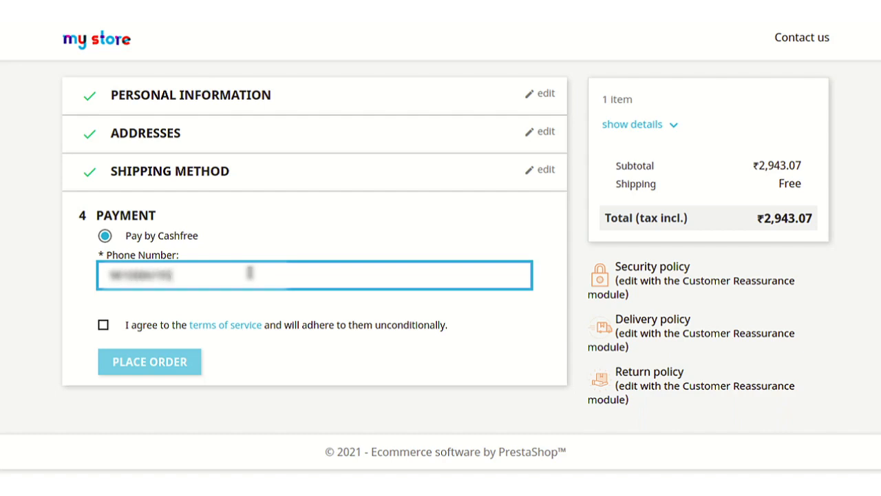
pyautogui.click(102, 329)
pyautogui.click(144, 360)
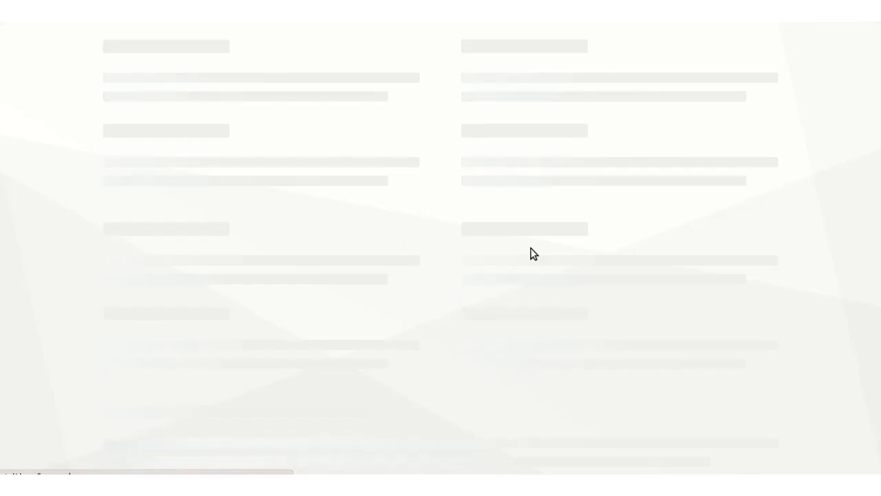
pyautogui.click(301, 219)
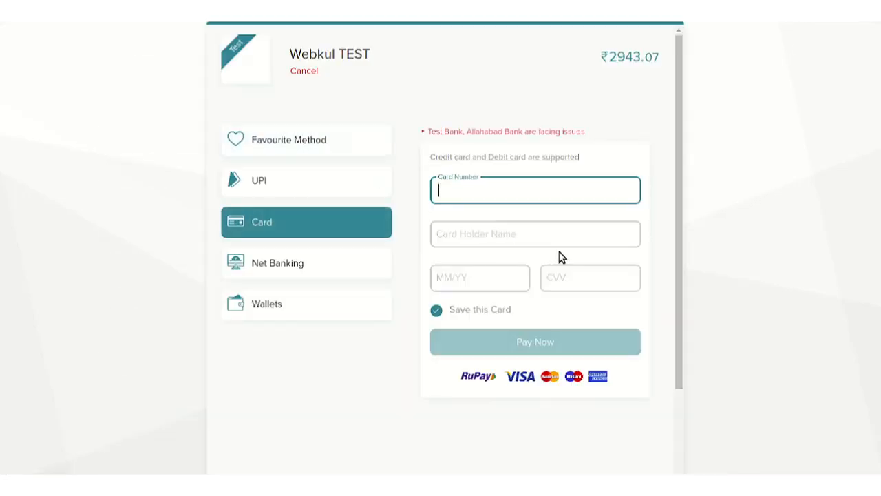
pyautogui.write('411111')
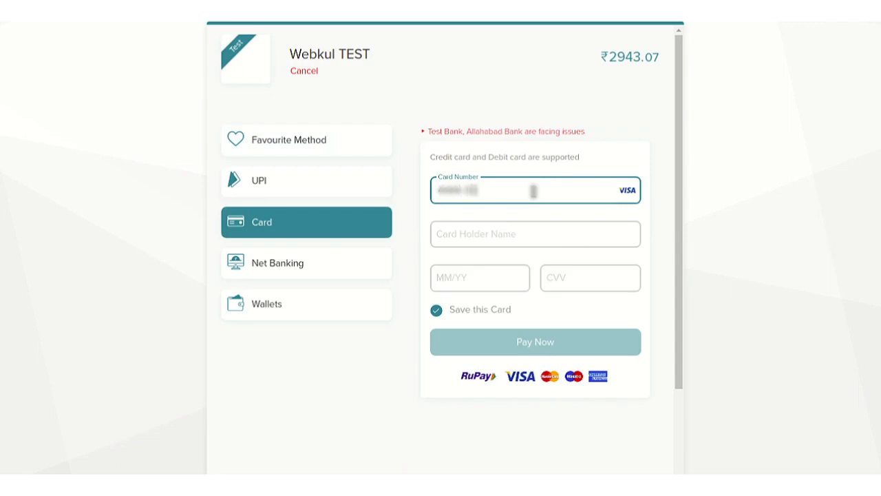
pyautogui.write('111')
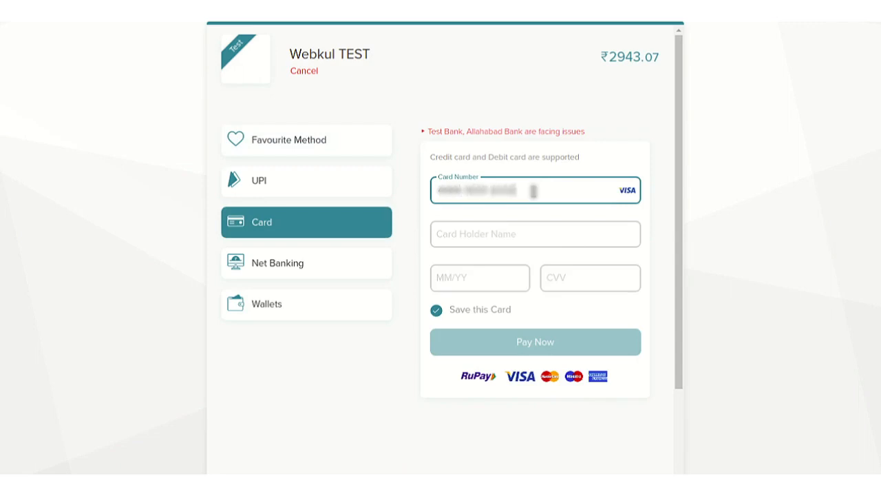
pyautogui.write('11')
pyautogui.click(474, 243)
pyautogui.write('Te')
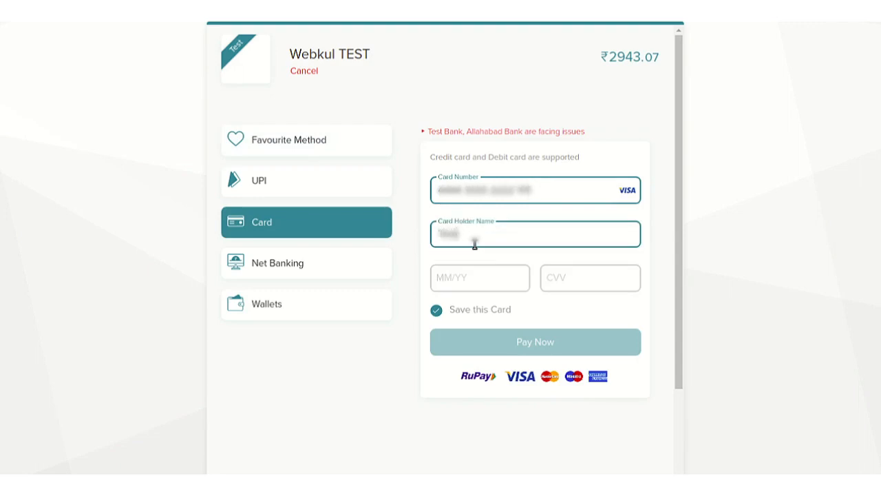
pyautogui.click(470, 278)
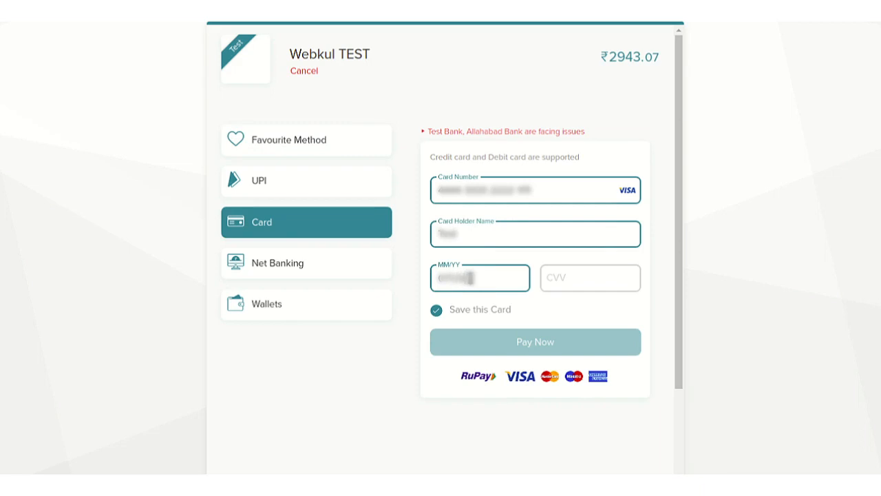
pyautogui.click(552, 277)
pyautogui.write('123')
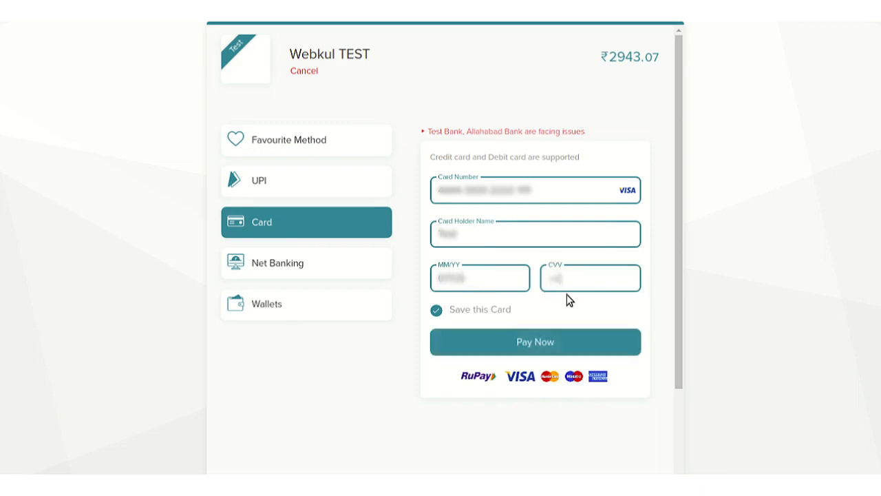
pyautogui.click(489, 342)
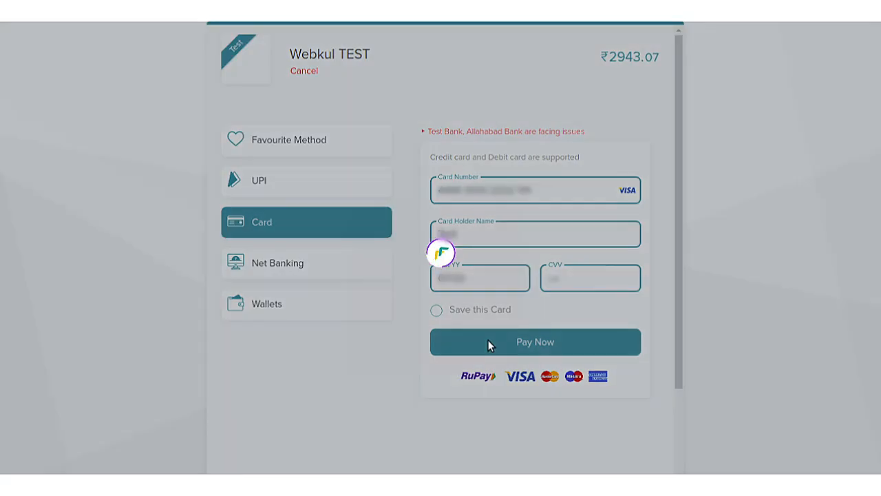
# Step: Enter the hinted test OTP and choose Simulate success to complete the payment
pyautogui.scroll(-2, 264, 361)
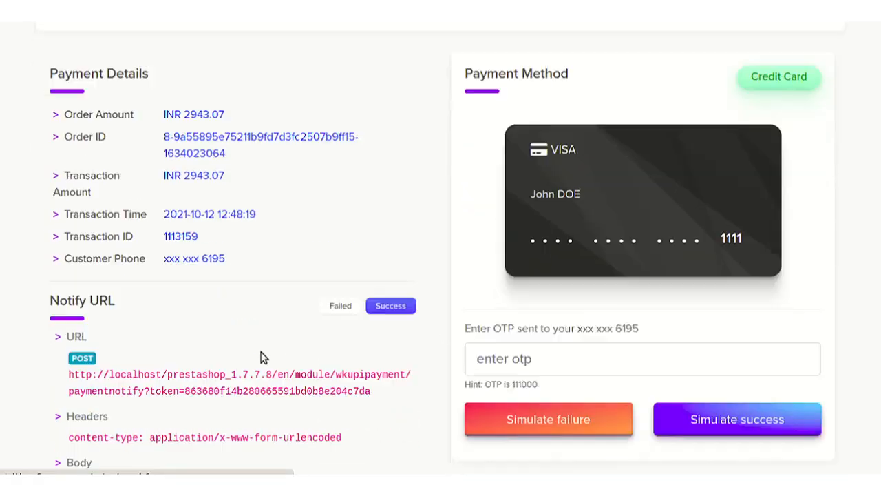
pyautogui.click(629, 348)
pyautogui.write('111000')
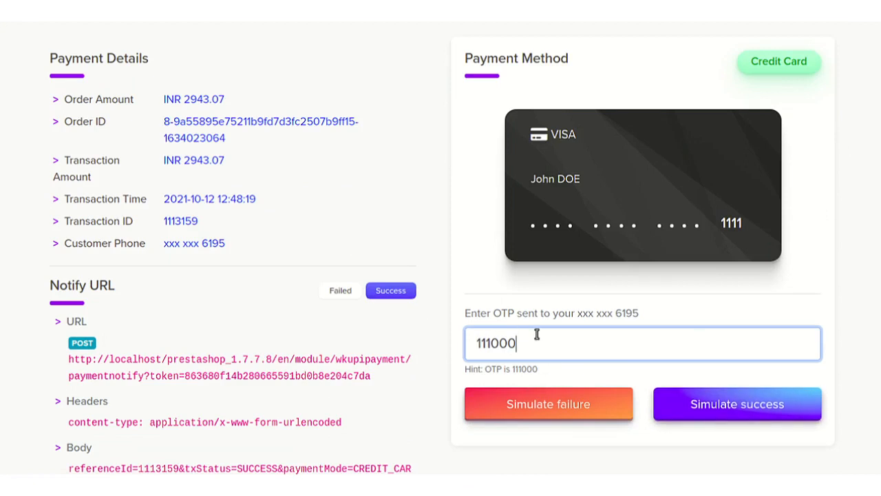
pyautogui.click(719, 403)
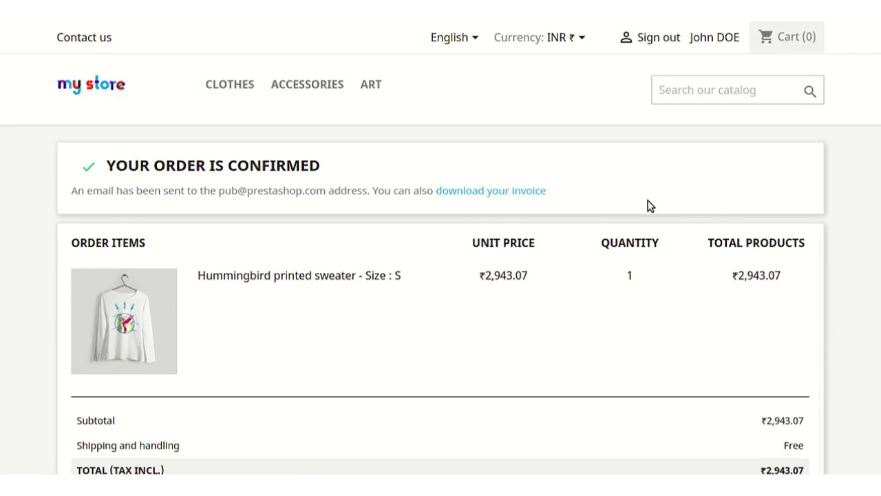
# Step: Review the order confirmation for the ₹2,943.07 Hummingbird printed sweater order
pyautogui.scroll(-3, 651, 205)
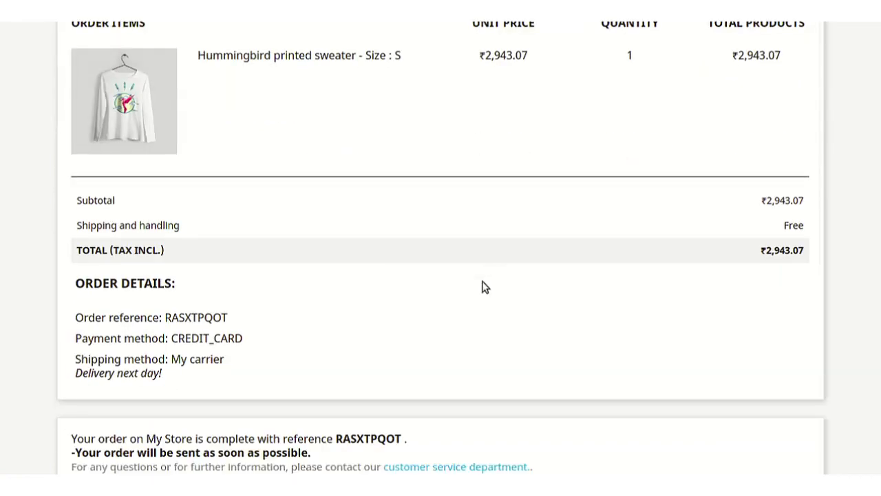
pyautogui.scroll(3, 485, 287)
pyautogui.scroll(-1, 485, 287)
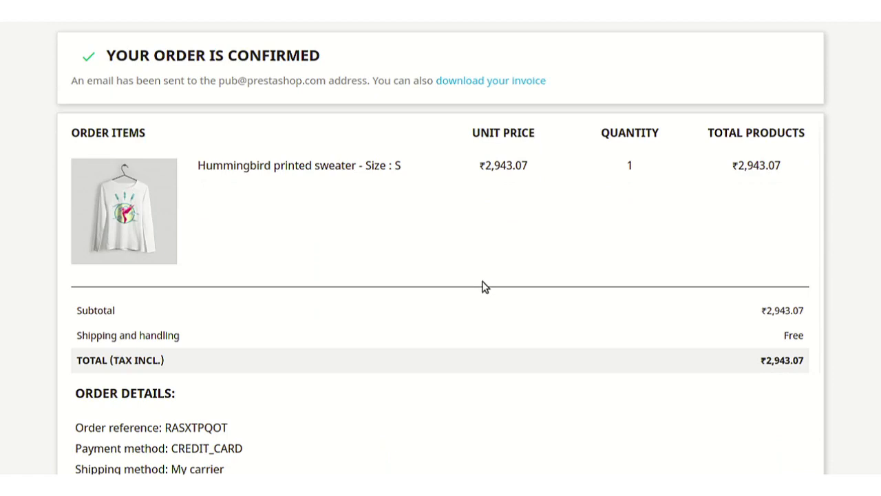
pyautogui.scroll(-2, 481, 287)
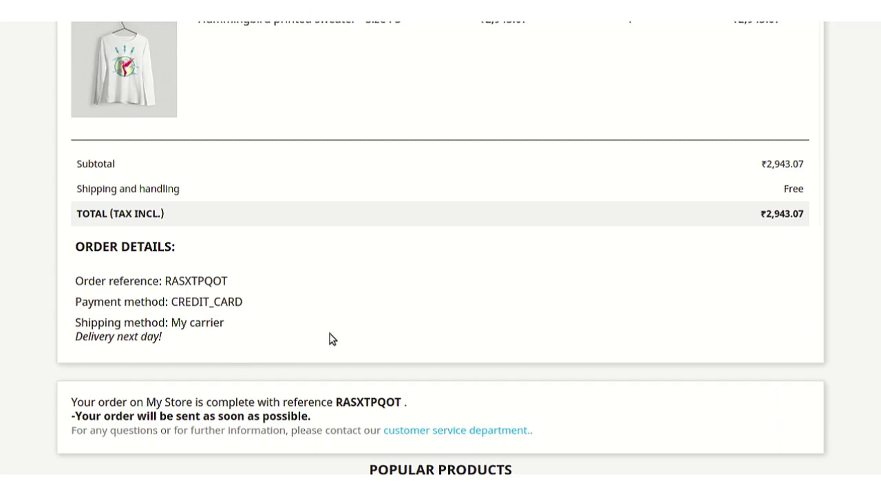
pyautogui.scroll(4, 329, 338)
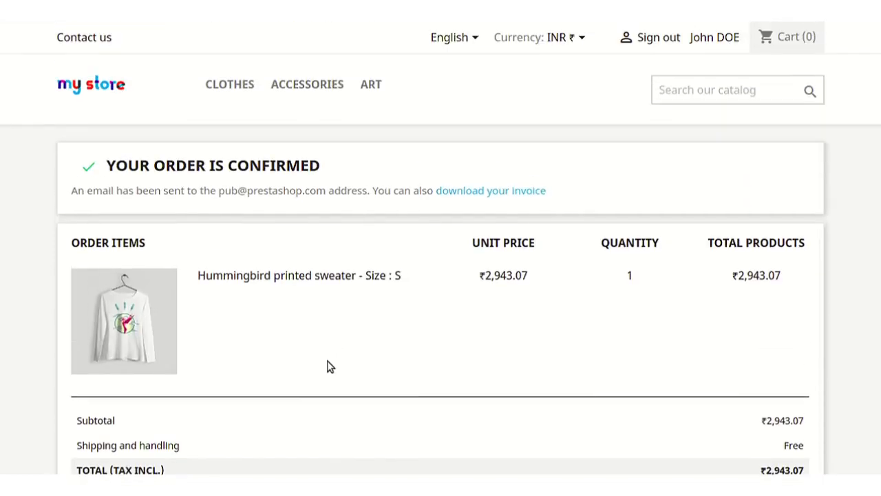
# Step: Open the latest order's details from the account's order history, showing Payment accepted
pyautogui.click(700, 36)
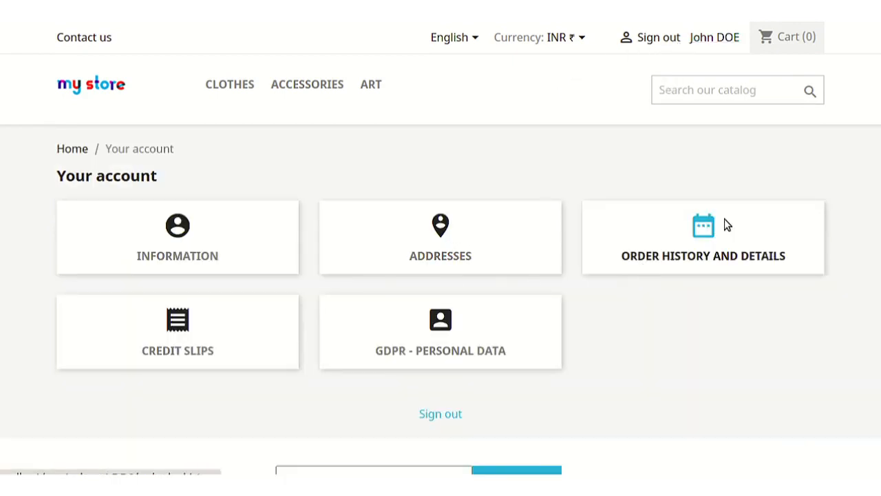
pyautogui.click(719, 227)
pyautogui.click(734, 288)
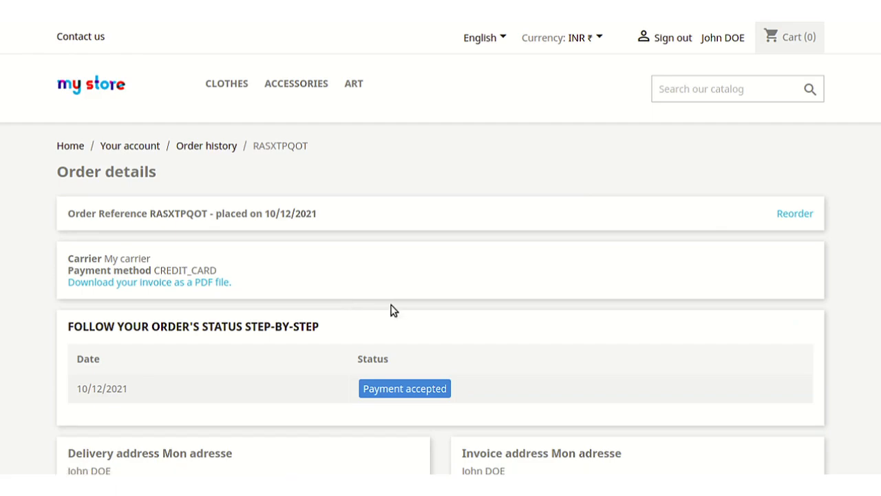
pyautogui.scroll(-3, 396, 309)
pyautogui.scroll(-3, 396, 310)
pyautogui.scroll(-2, 396, 310)
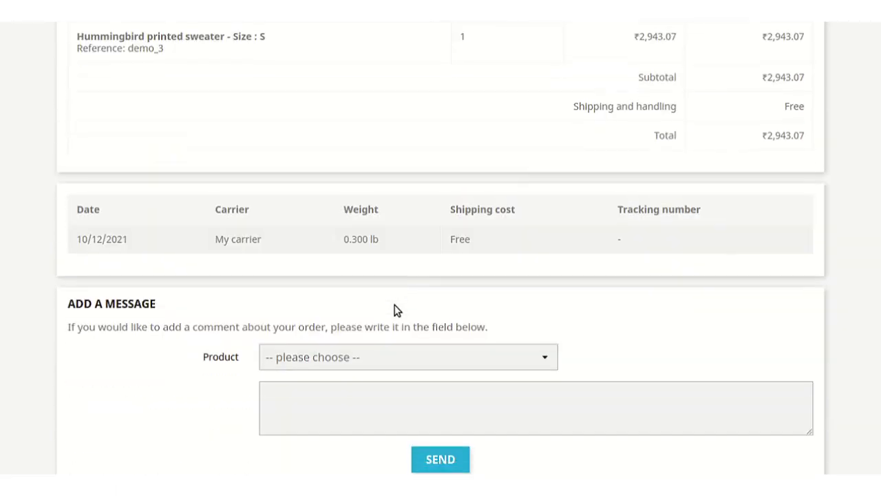
pyautogui.scroll(4, 395, 310)
pyautogui.scroll(1, 395, 310)
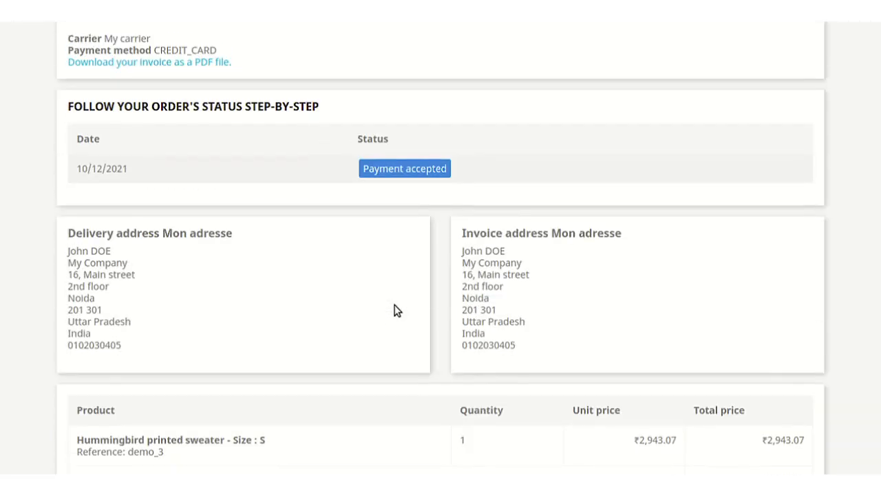
pyautogui.scroll(2, 395, 309)
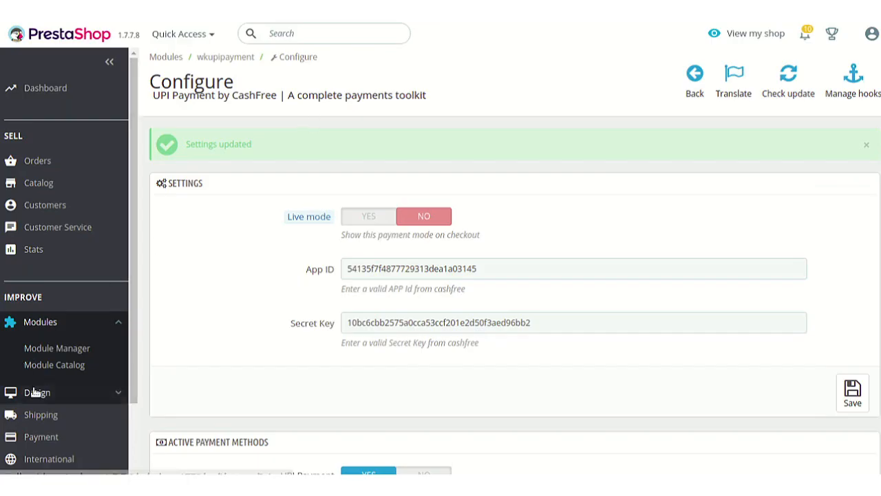
pyautogui.scroll(-2, 41, 389)
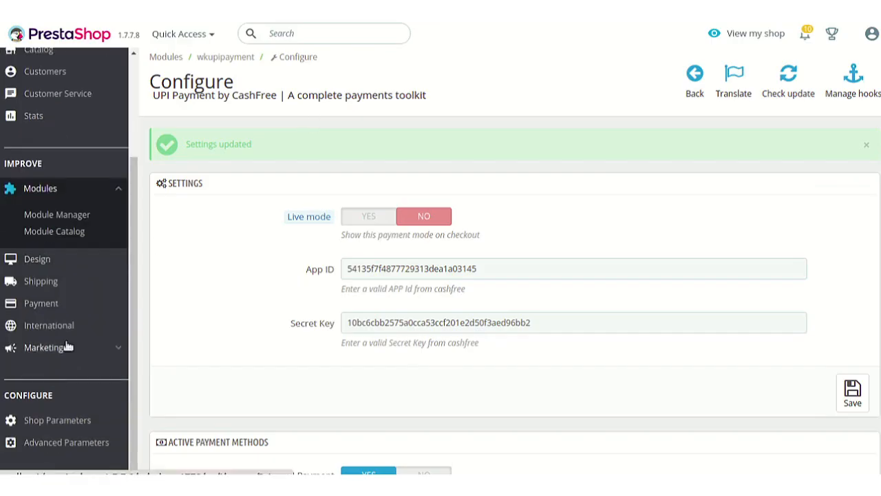
# Step: Open Payment > CashFree UPI Payments and view the three SUCCESS credit-card transactions
pyautogui.click(76, 303)
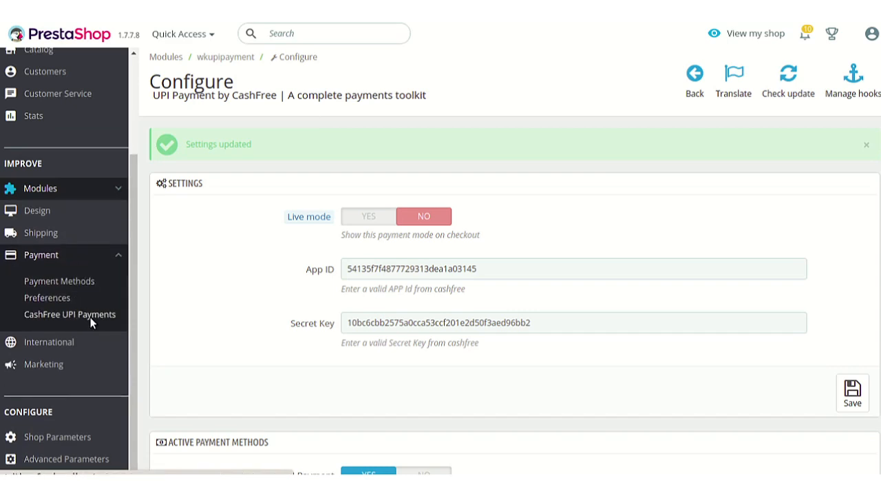
pyautogui.click(90, 318)
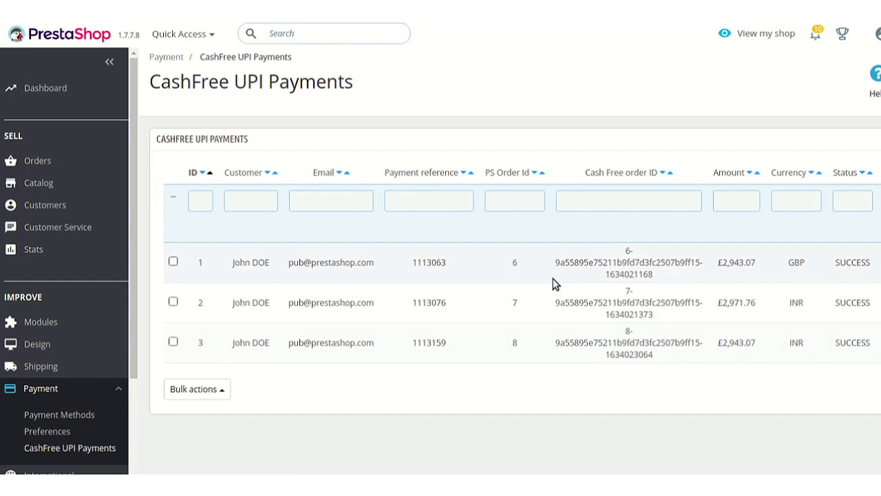
pyautogui.moveTo(528, 478)
pyautogui.mouseDown()
pyautogui.moveTo(873, 470)
pyautogui.moveTo(486, 471)
pyautogui.mouseUp()
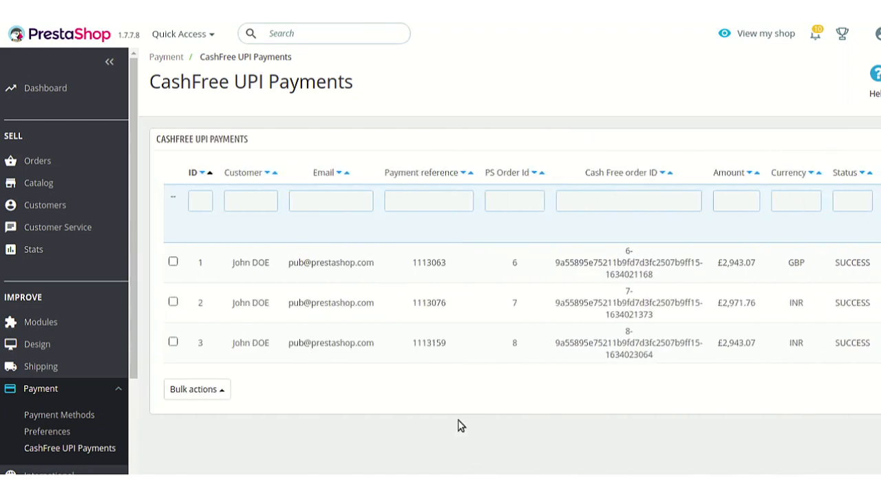